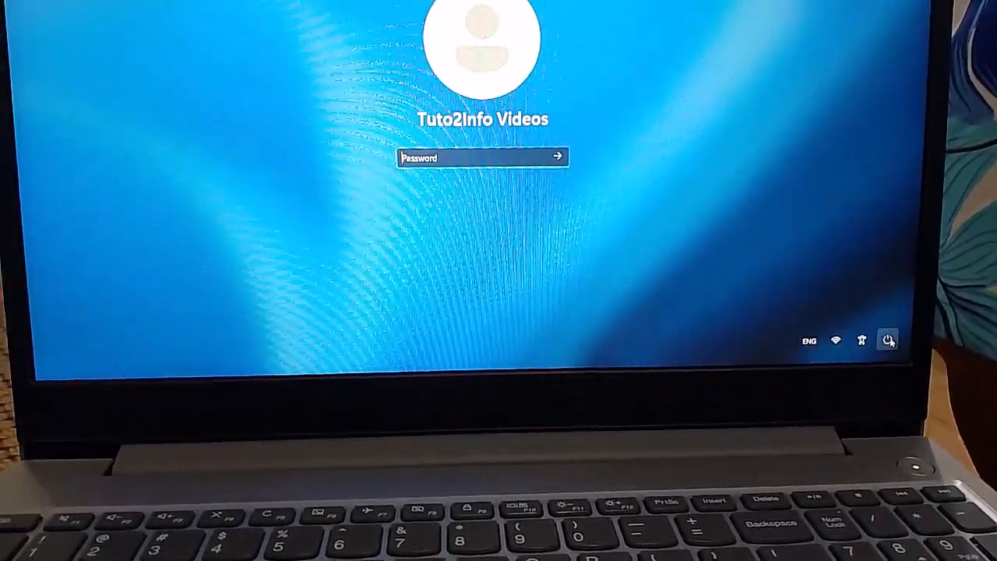
- Restart into recovery from the sign-in Power menu and reach Troubleshoot > Advanced options
left_click(878, 339)
left_click(877, 314, "shift")
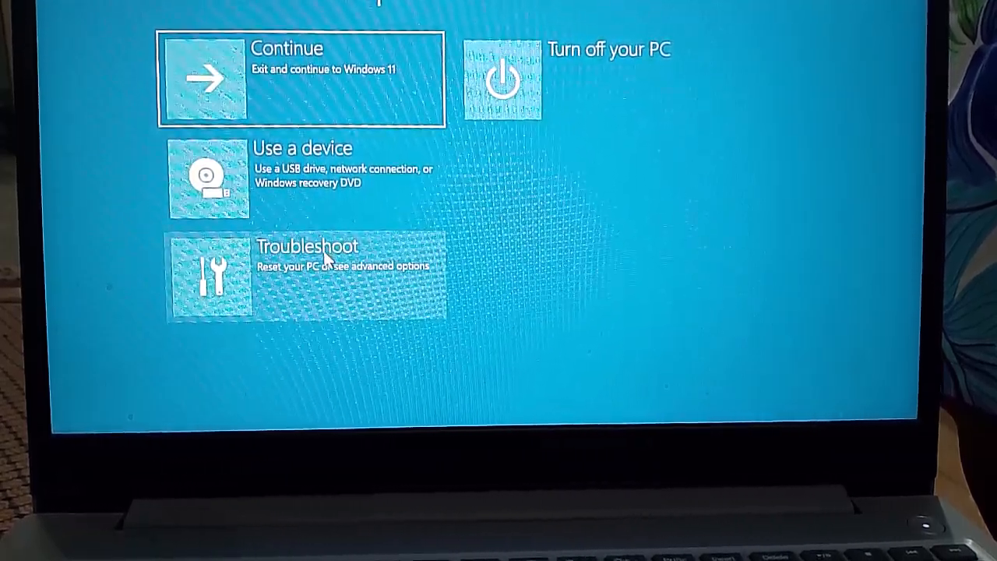
left_click(375, 234)
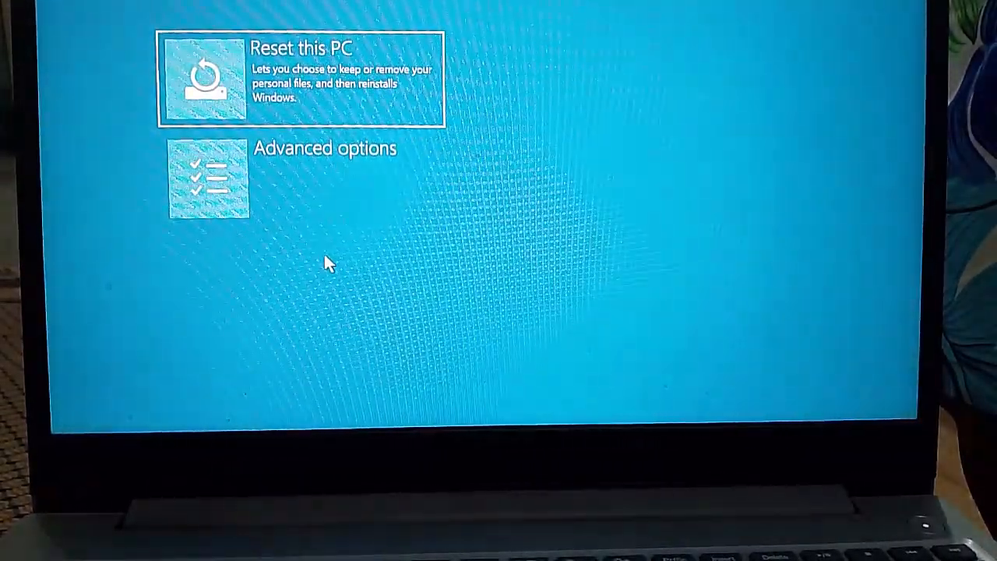
left_click(316, 187)
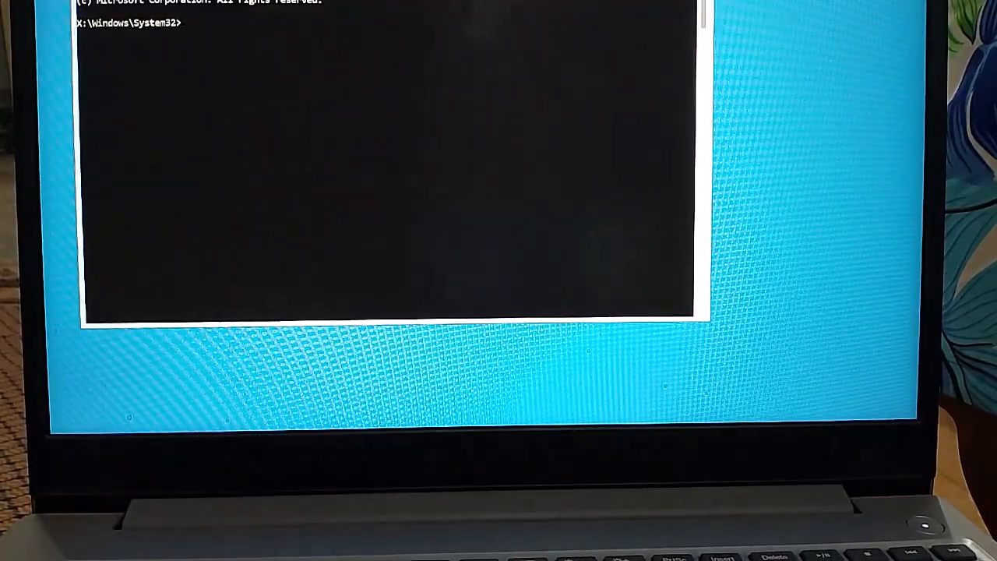
type("bootrec ")
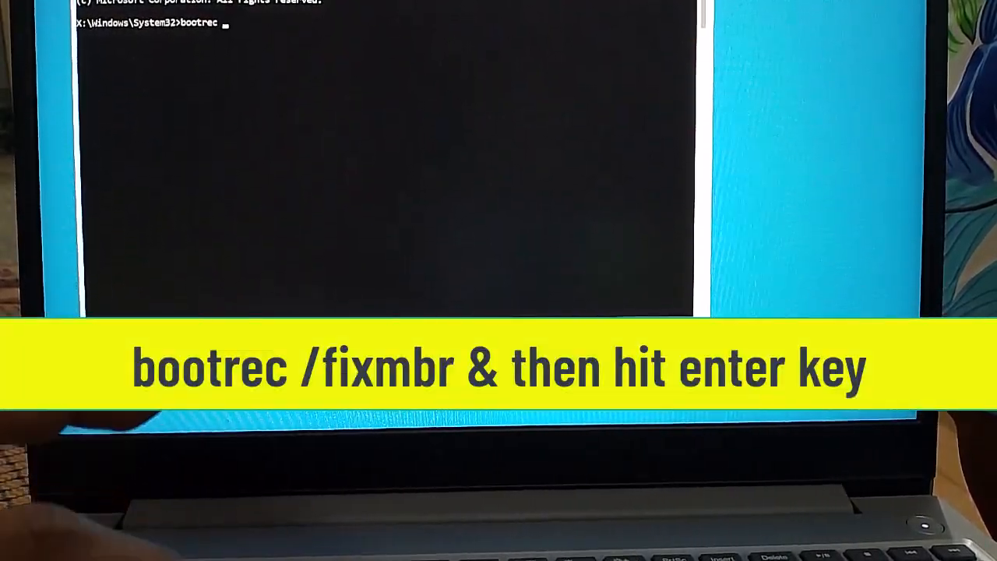
type("/fix")
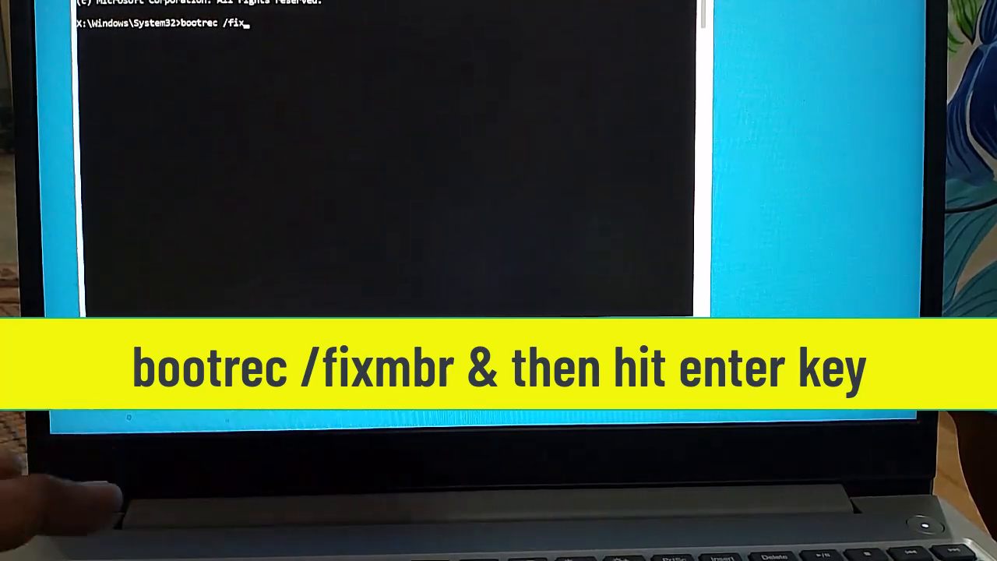
type("mbr")
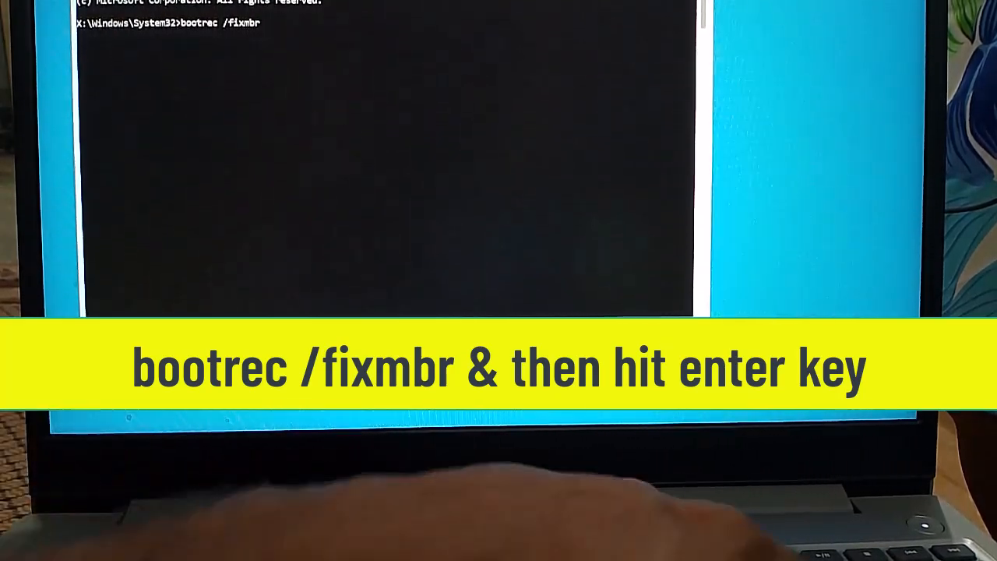
- Run bootrec /fixmbr, bootrec /fixboot, bootsect /nt60 sys, then bootrec /fixboot again successfully
key("Return")
type("bootr")
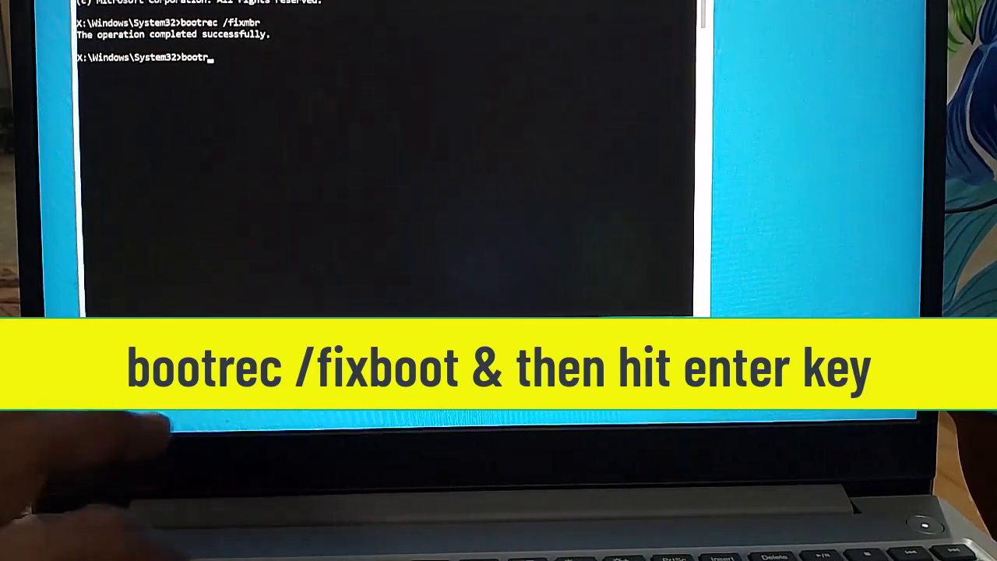
type("ec /fi")
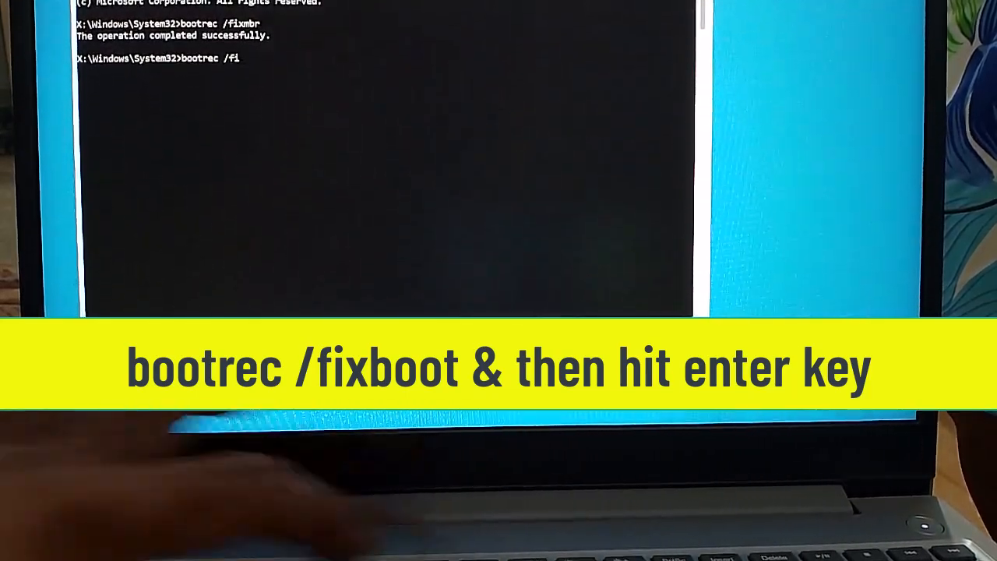
type("xboot")
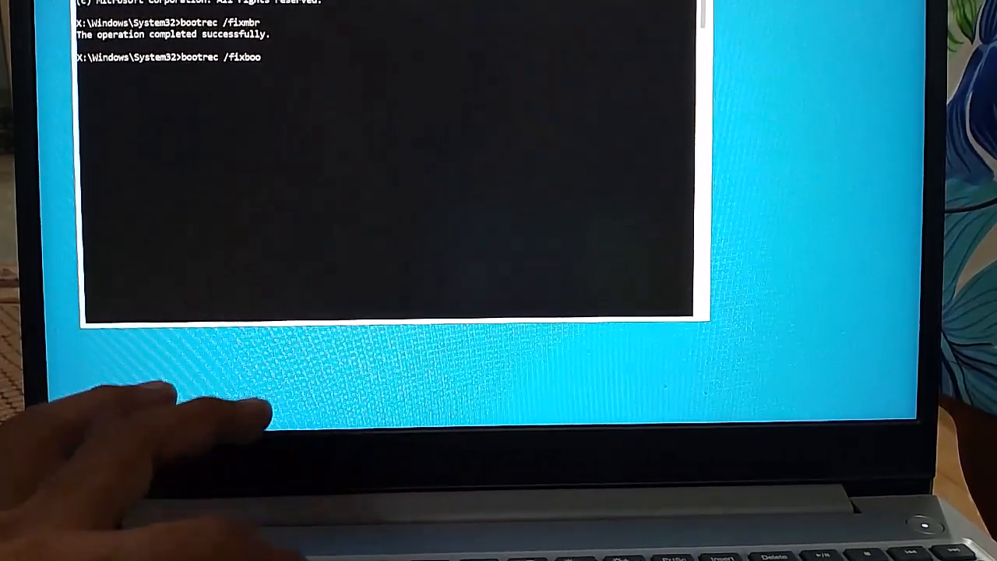
key("Return")
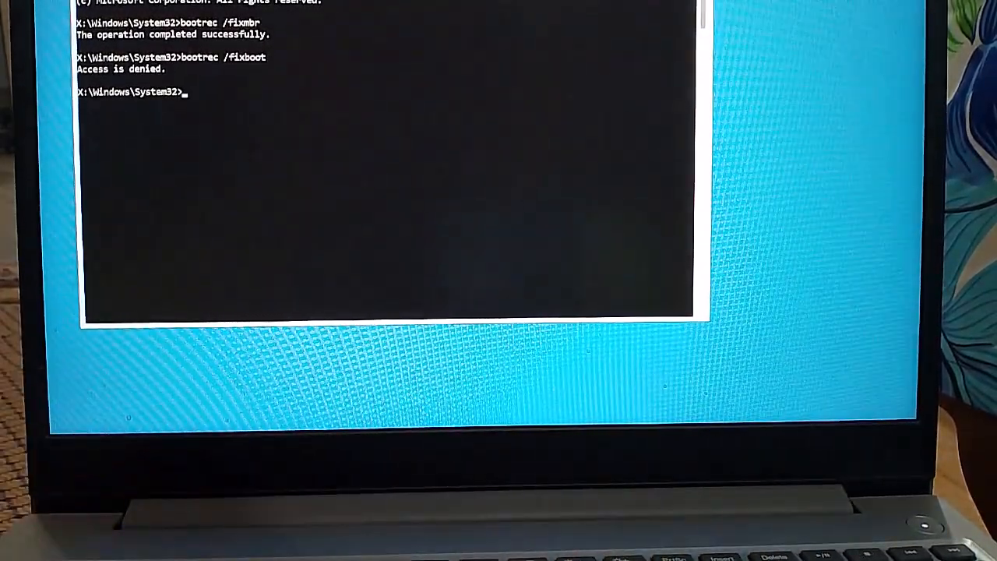
type("bootsect /nt")
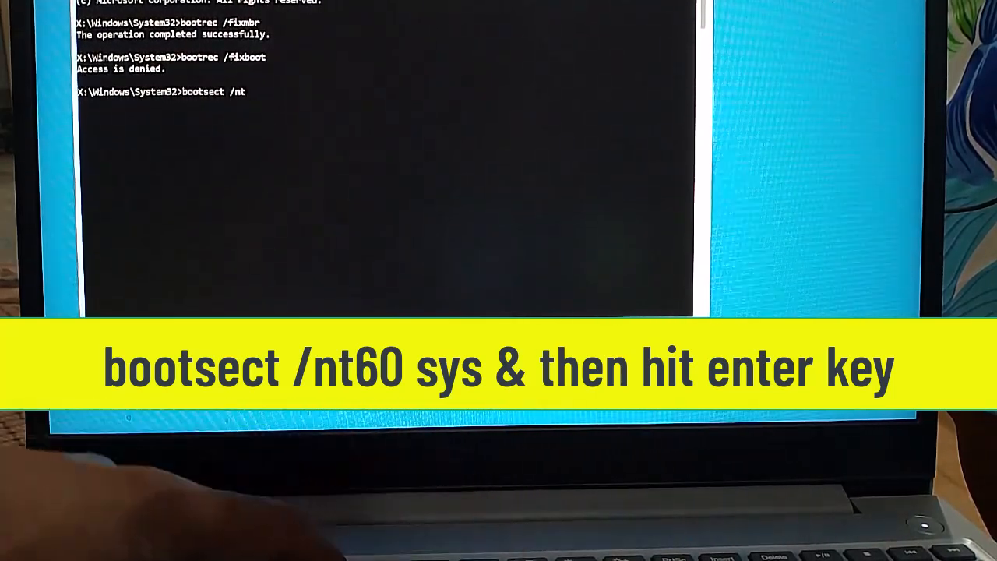
type("60 sys")
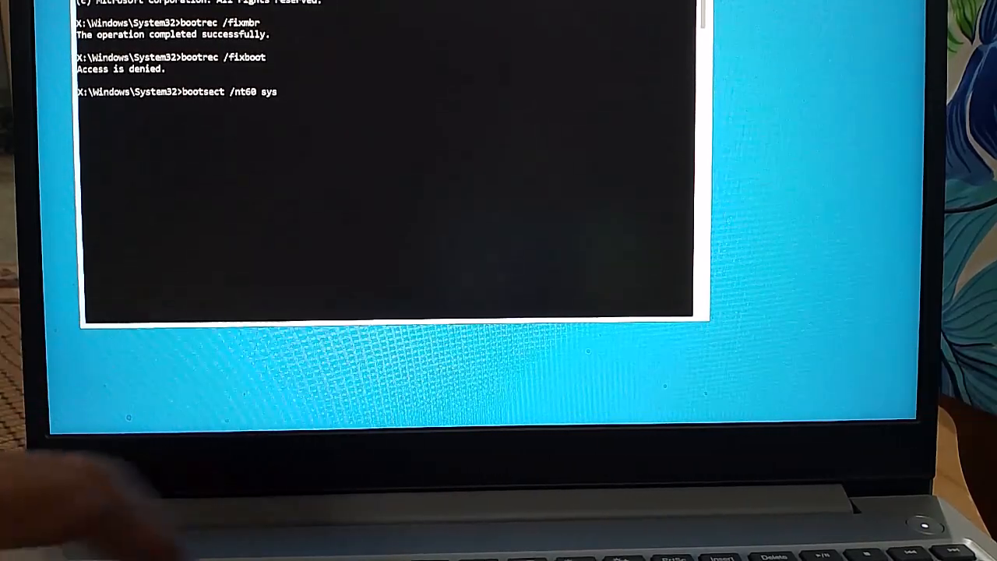
key("Return")
type("b")
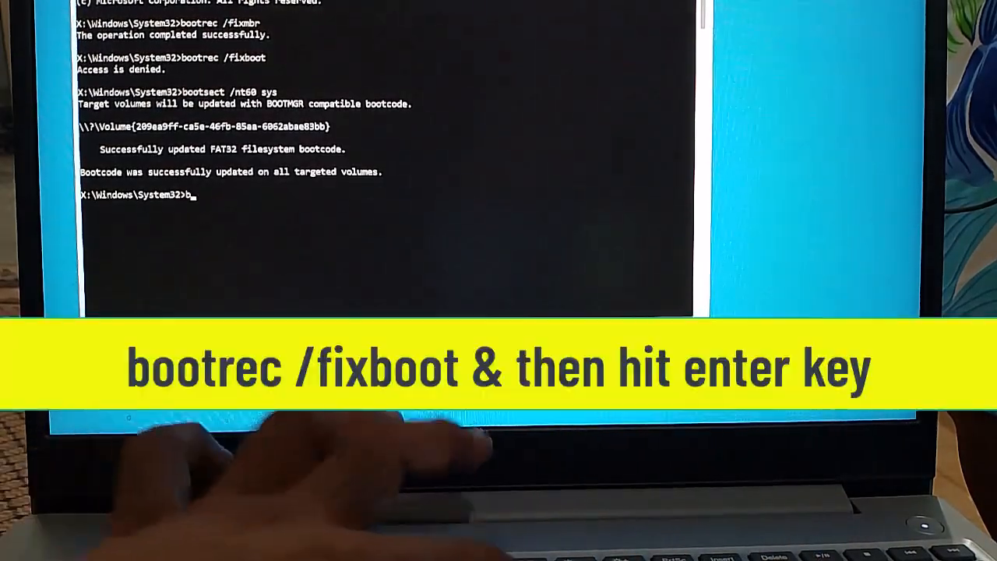
type("ootrec /")
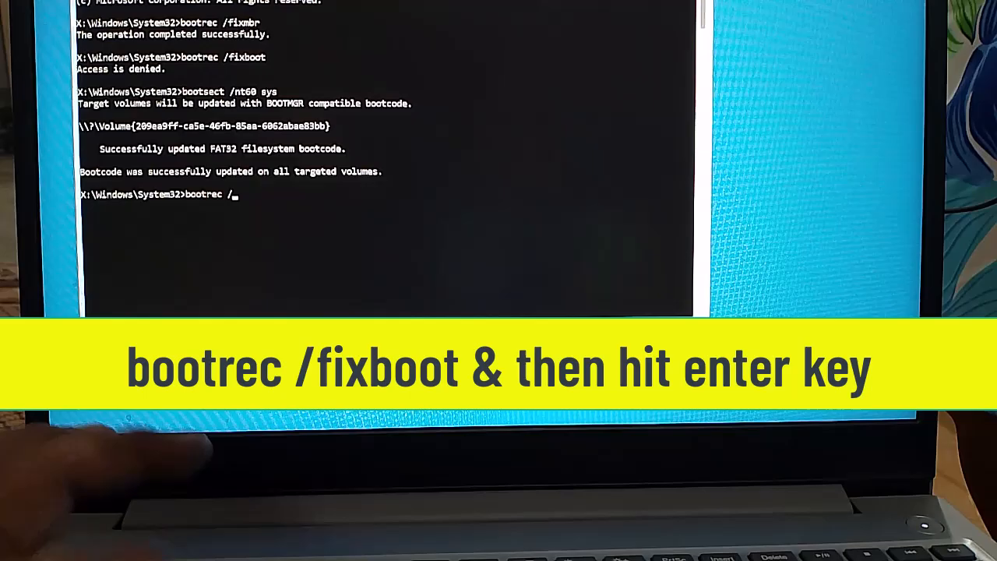
type("fixboo")
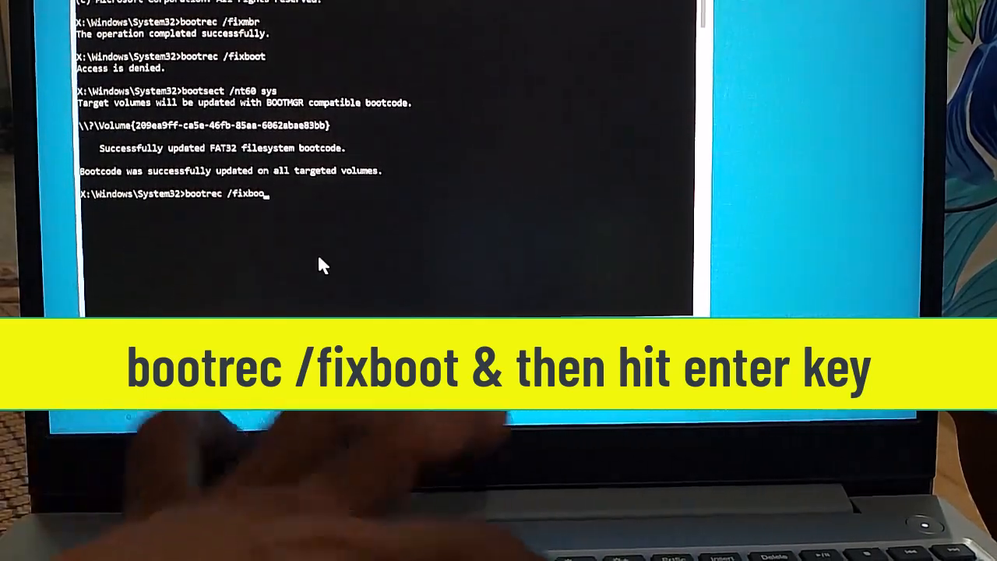
type("t")
key("Return")
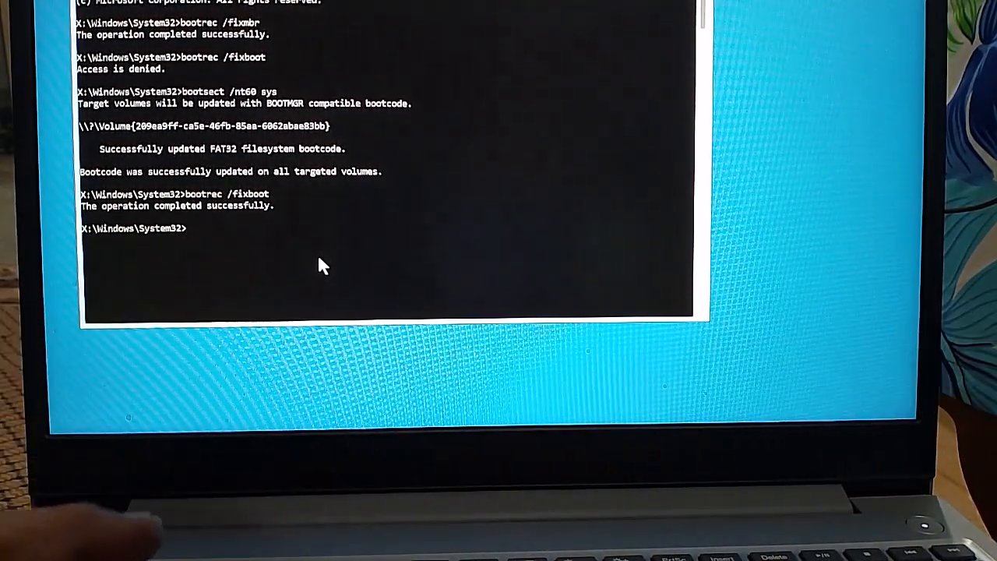
type("bootrec /")
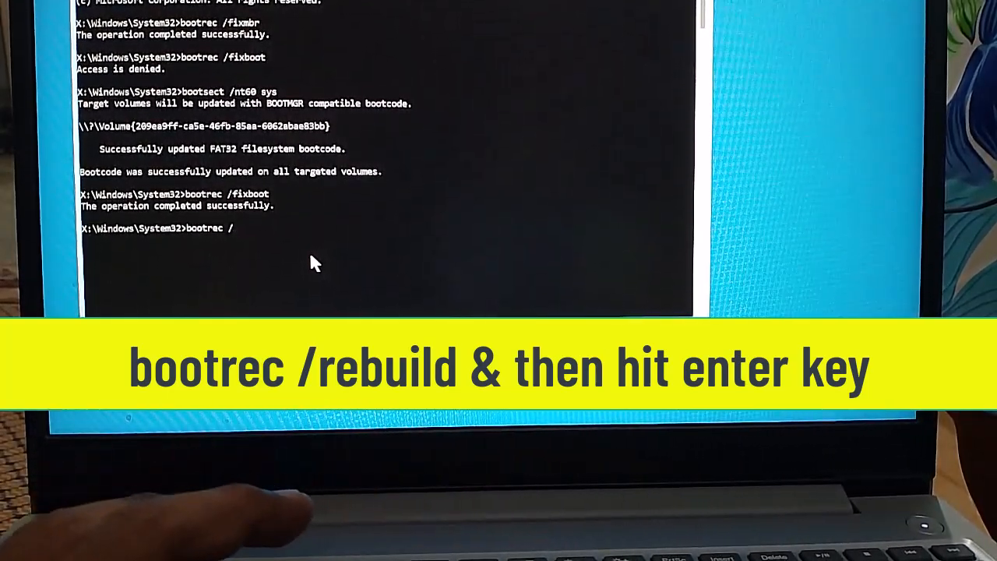
type("rebuil")
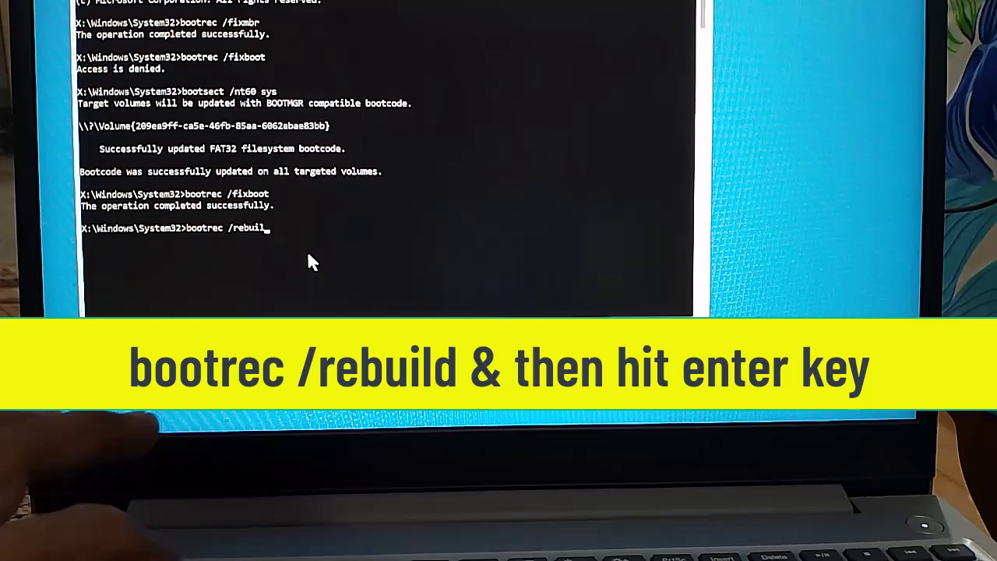
type("d")
- Run bootrec /rebuild, then sfc /scannow until verification completes and repairs corrupt files
key("Return")
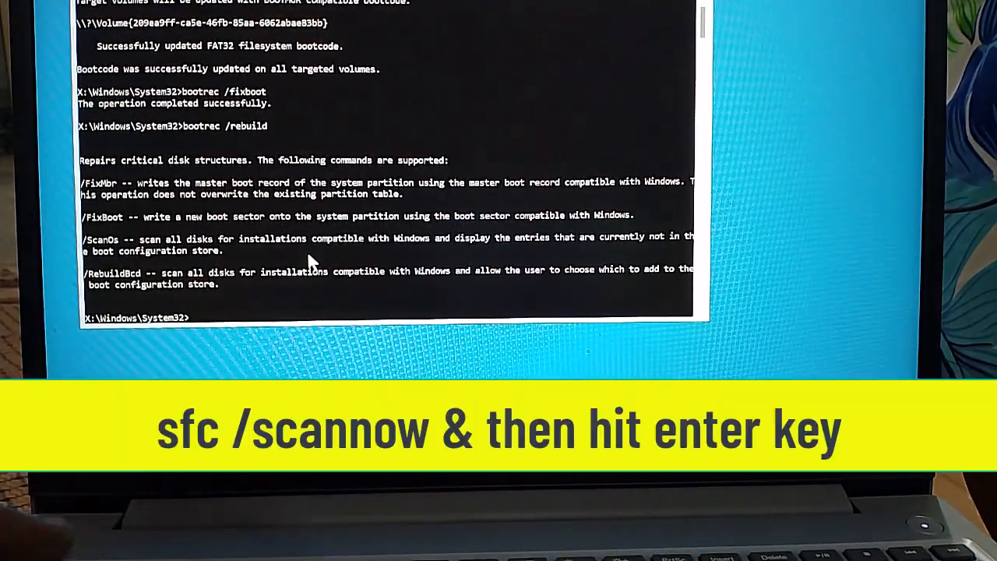
type("sfc ")
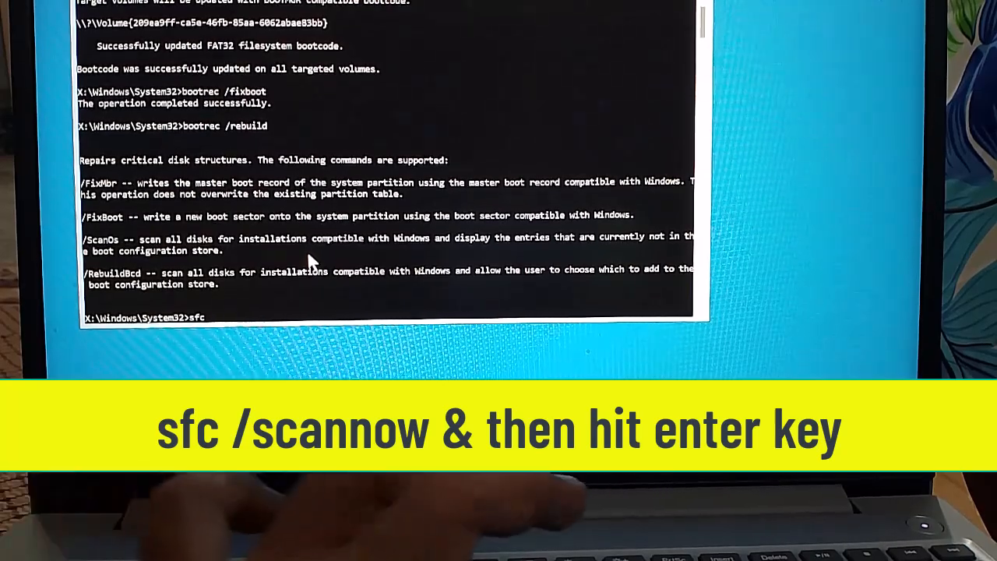
type("/sc")
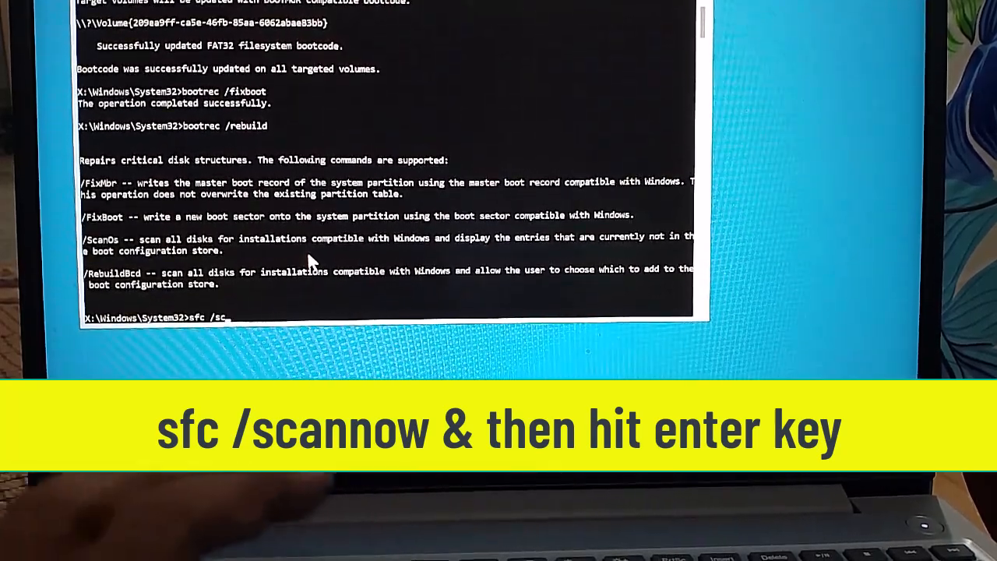
type("ann")
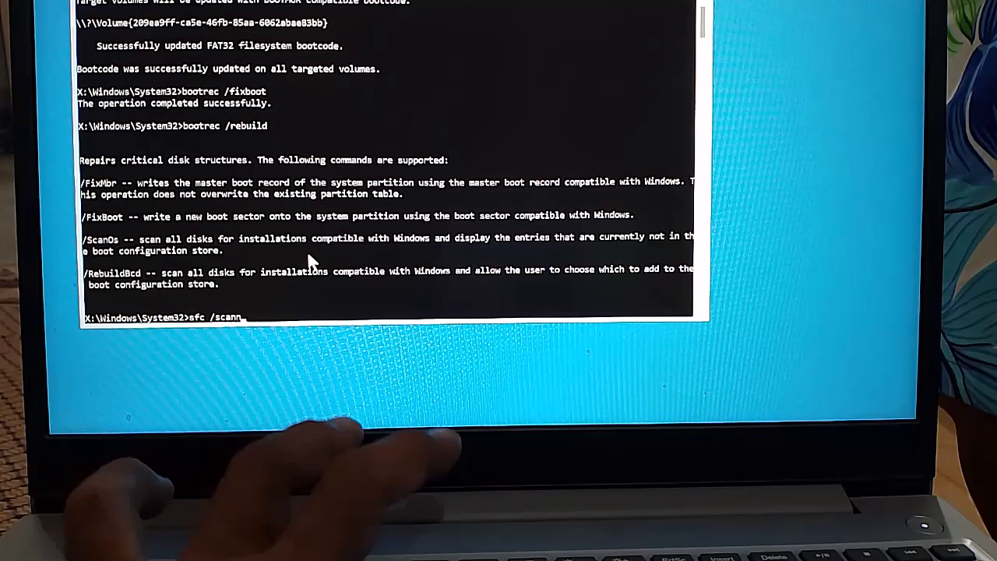
type("ow")
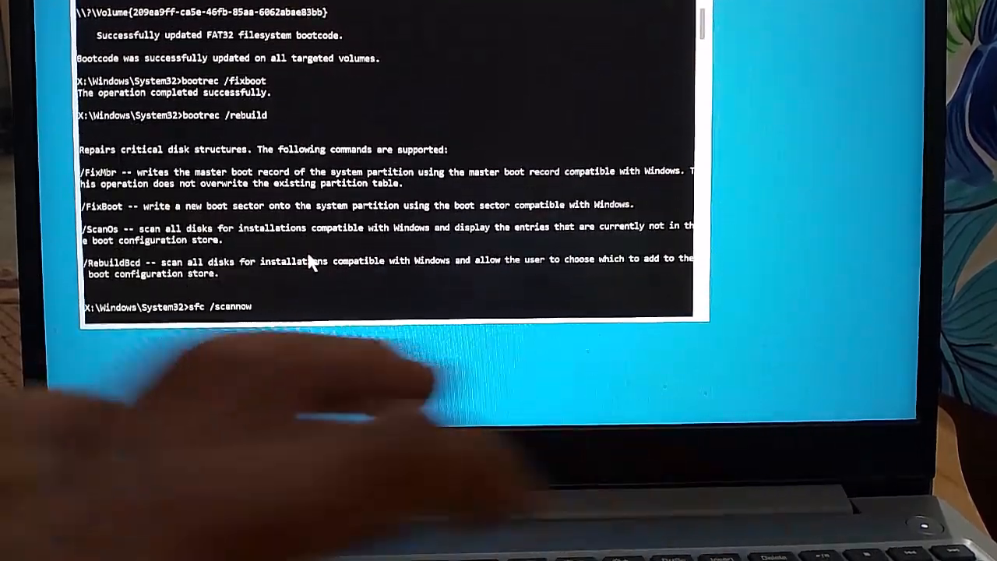
key("Return")
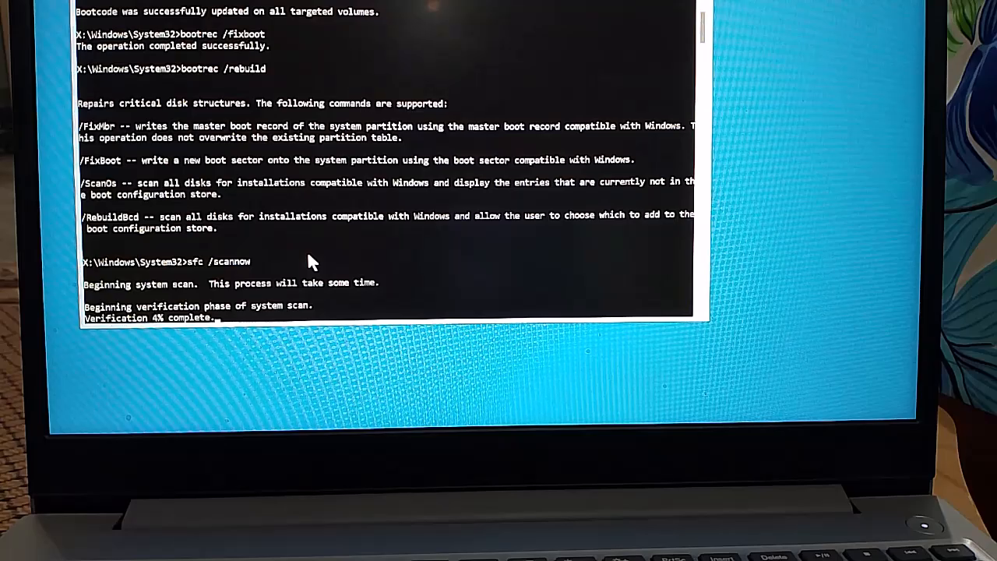
scroll(307, 251, "down", 5)
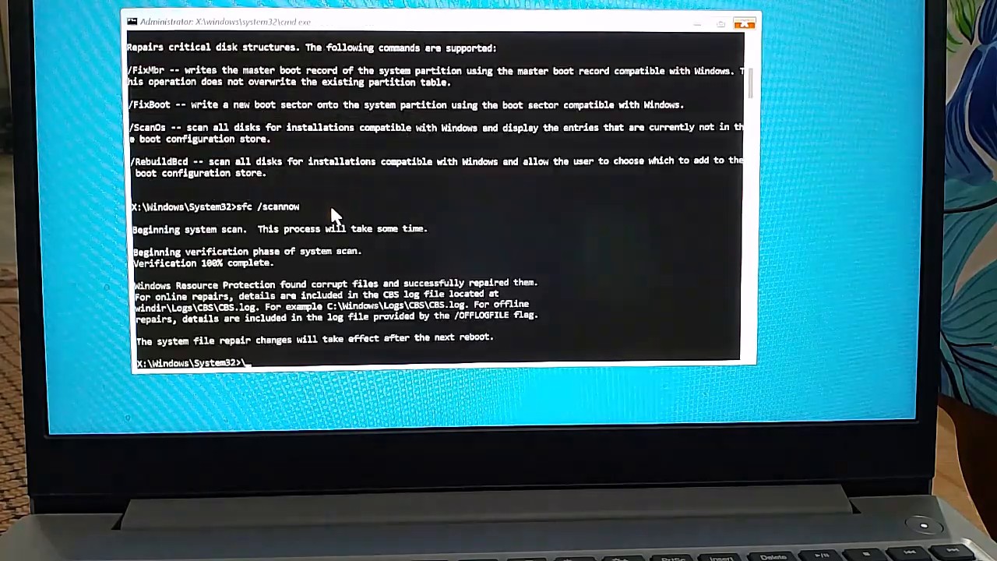
scroll(335, 214, "down", 5)
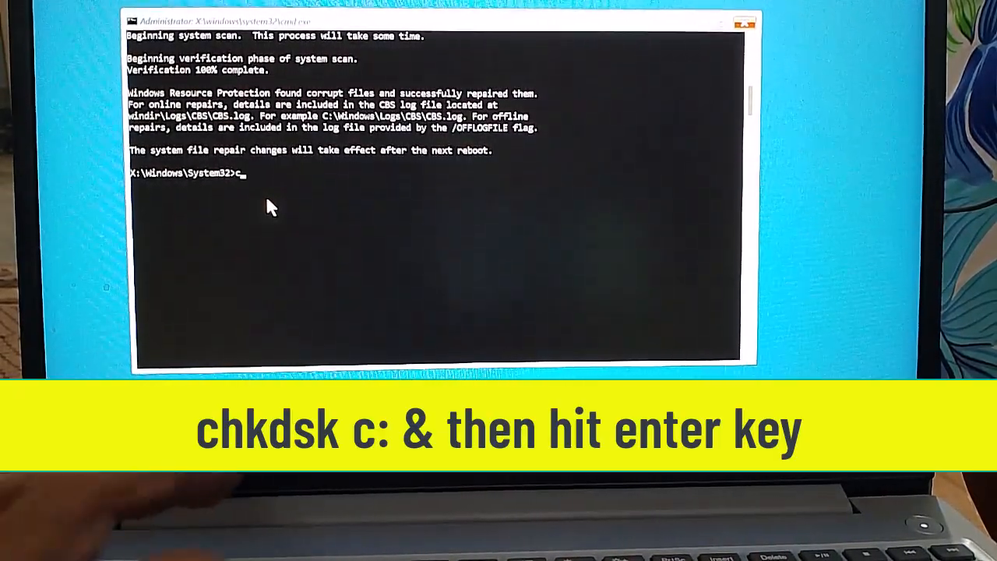
type("chkd")
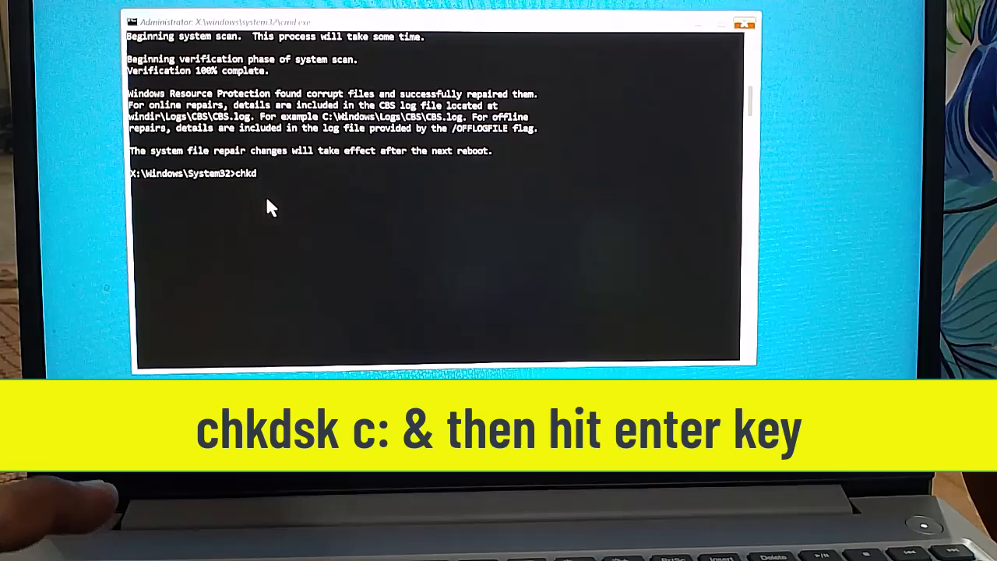
type("sk")
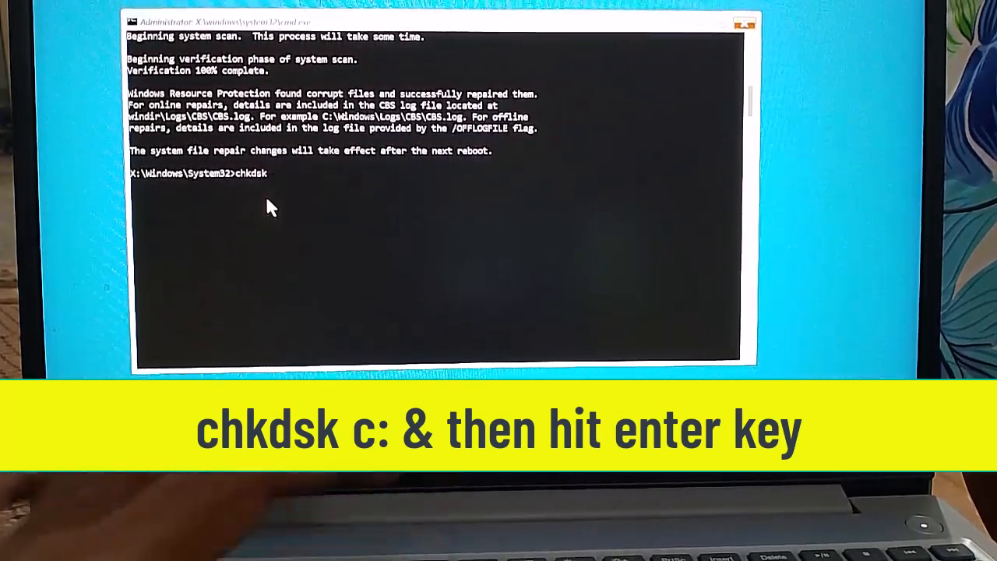
type(" c")
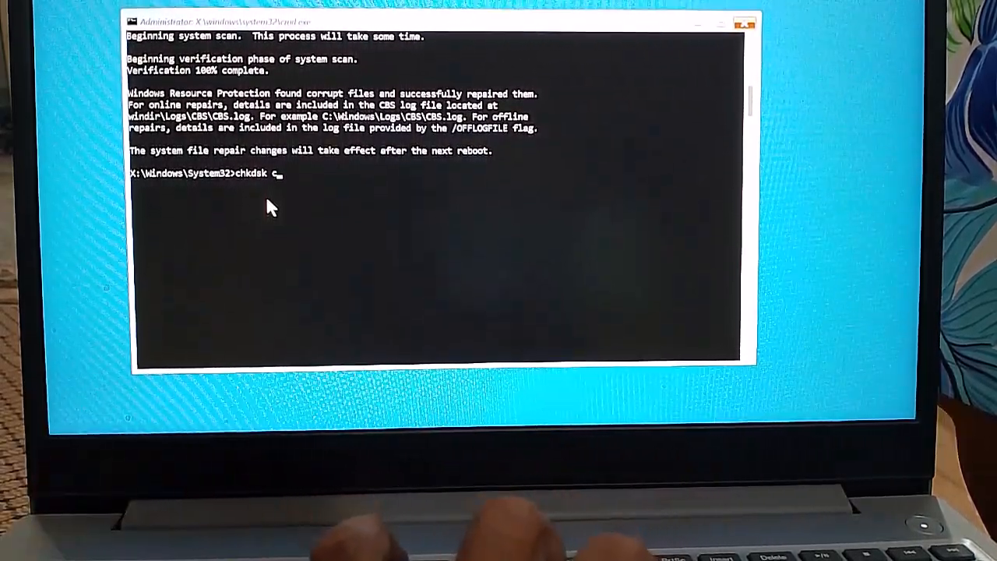
type(":")
- Run chkdsk c: and let the disk check finish with no problems found
key("Return")
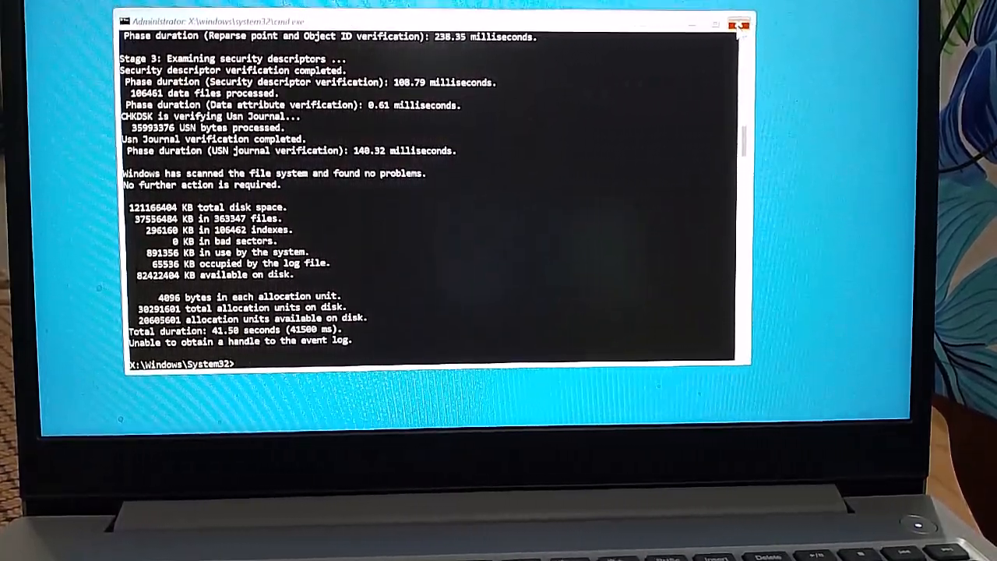
- Close the recovery Command Prompt window to return to the recovery options screen
left_click(738, 24)
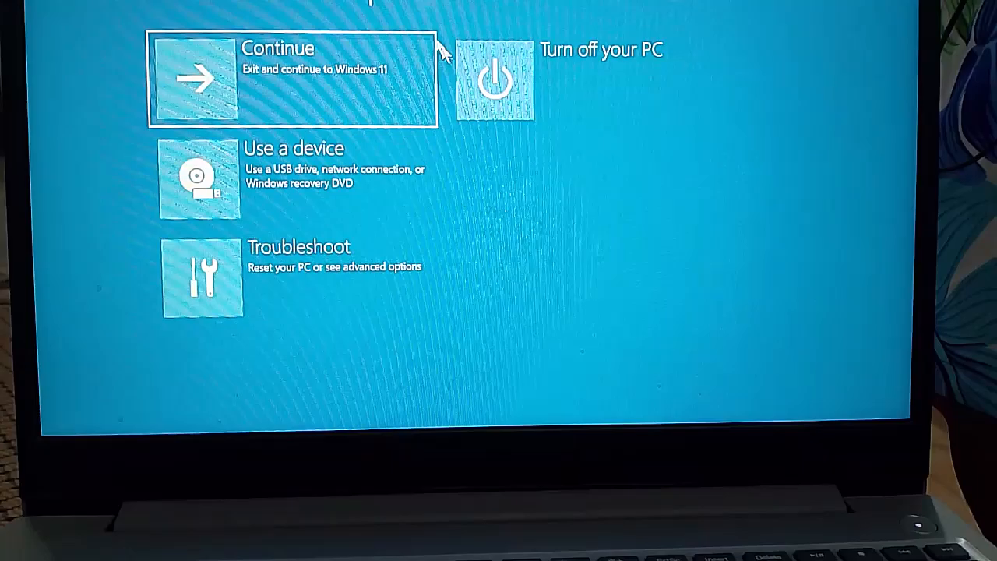